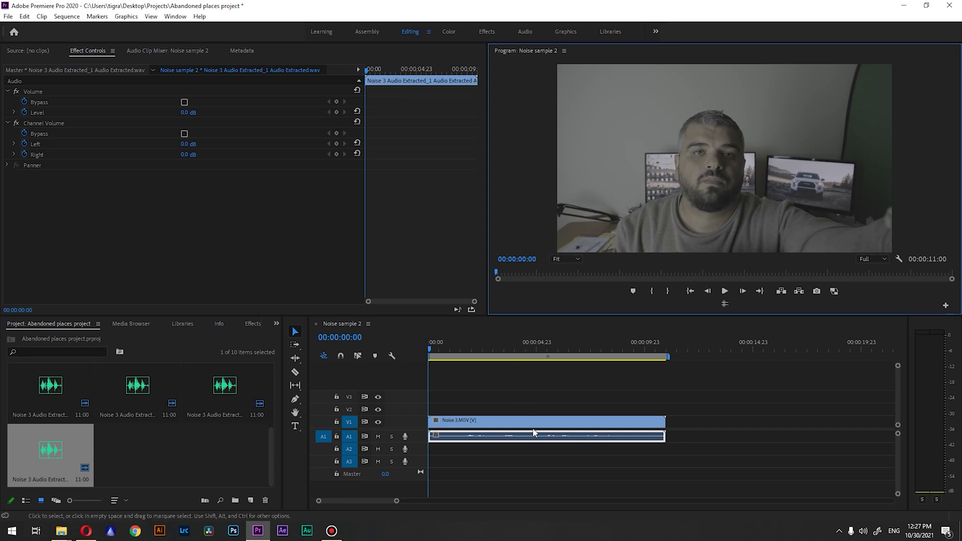
# Send the interview's timeline audio clip from Premiere Pro to Adobe Audition with Edit Clip In Adobe Audition.
pyautogui.rightClick(490, 442)
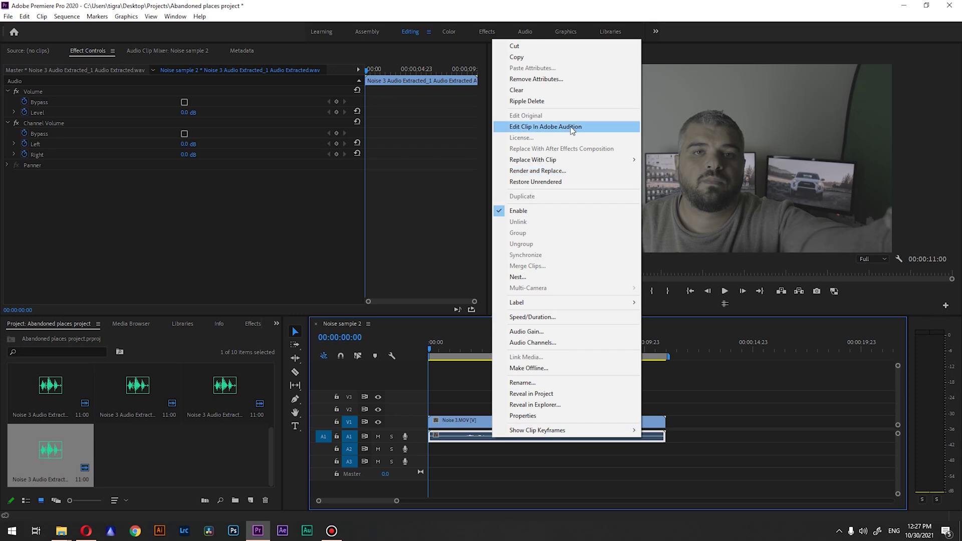
pyautogui.click(572, 128)
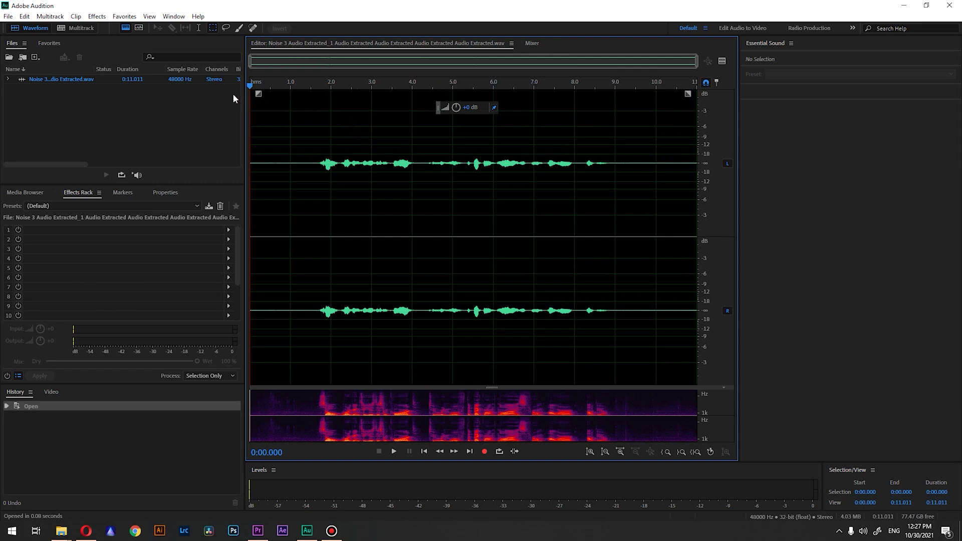
# Open the DeNoise effect from Effects > Noise Reduction / Restoration and reposition its window.
pyautogui.click(95, 18)
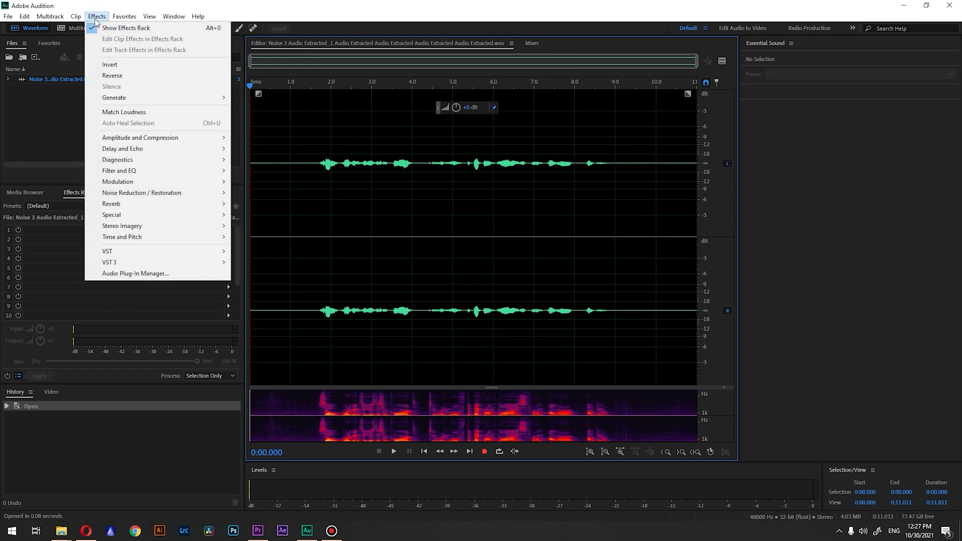
pyautogui.moveTo(124, 194)
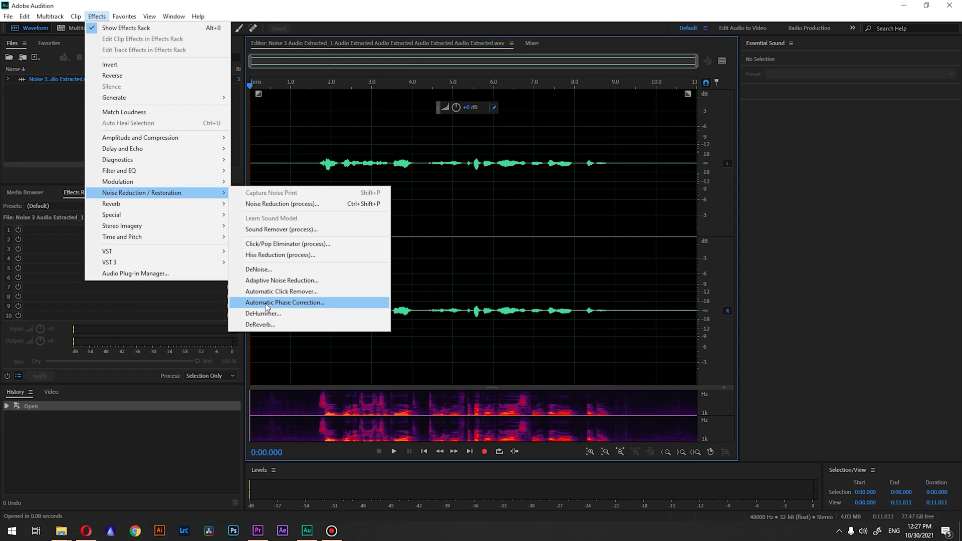
pyautogui.click(269, 270)
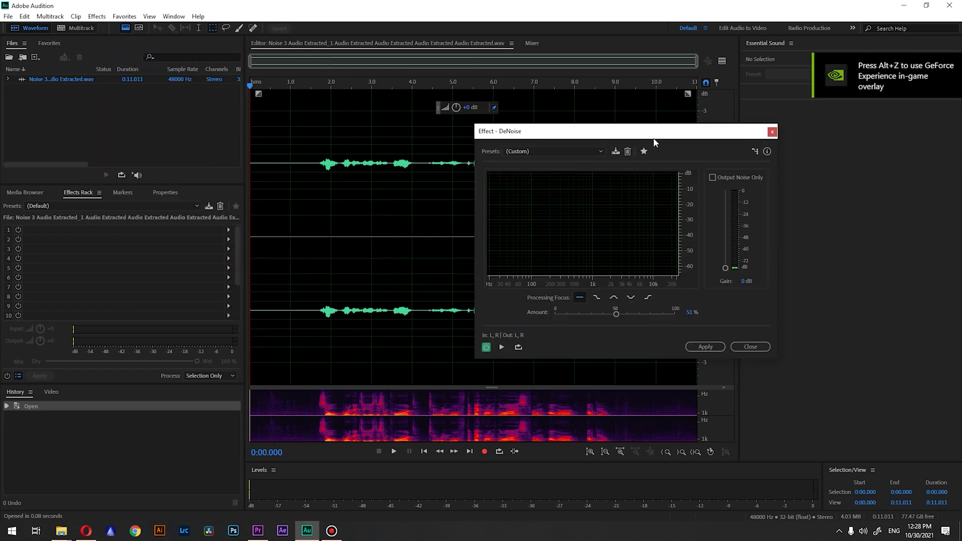
pyautogui.moveTo(657, 136); pyautogui.dragTo(675, 124)
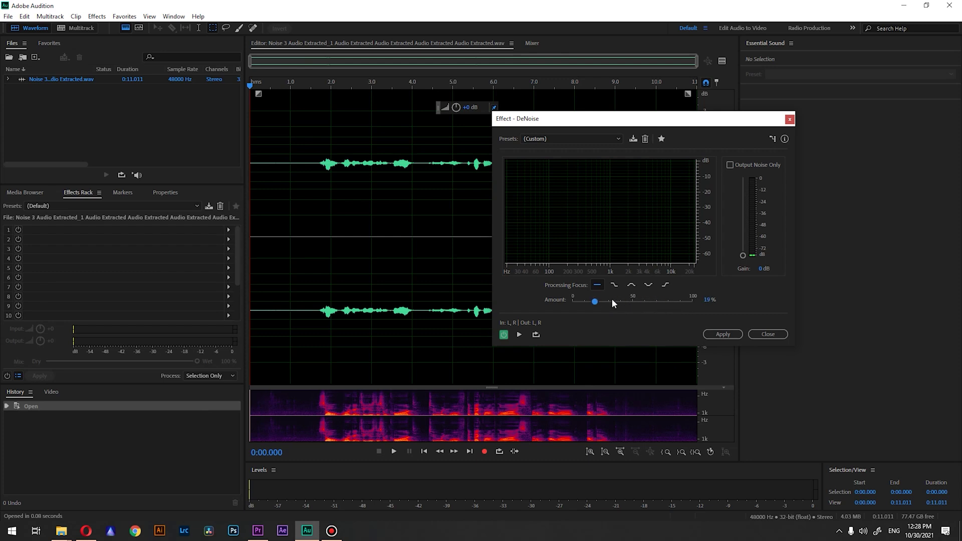
# Lower the DeNoise amount to 45%, then load the Heavy Noise Reduction preset.
pyautogui.moveTo(630, 304); pyautogui.dragTo(626, 302)
pyautogui.click(580, 138)
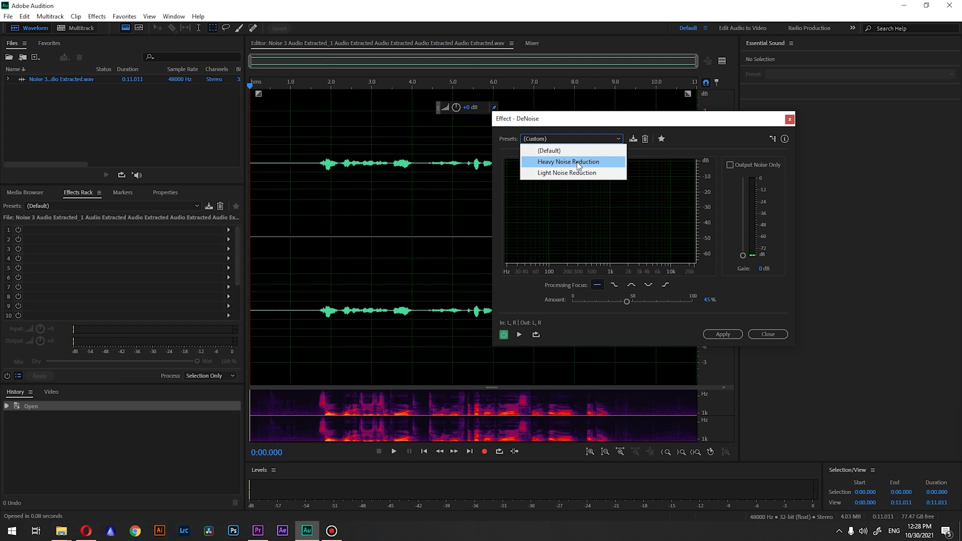
pyautogui.click(573, 163)
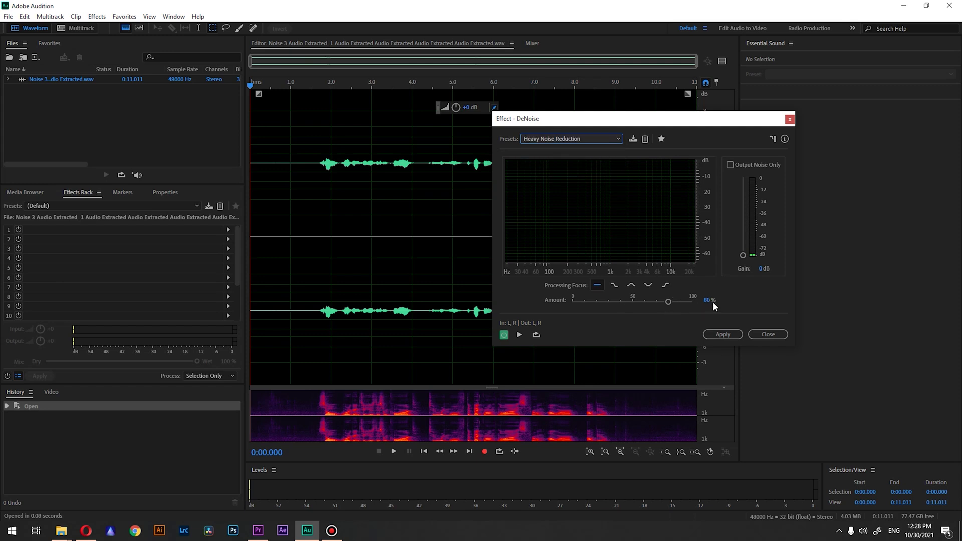
pyautogui.click(573, 139)
# Switch to the Light Noise Reduction preset, preview it, and raise the amount to 50%.
pyautogui.click(576, 173)
pyautogui.press('space')
pyautogui.press('space')
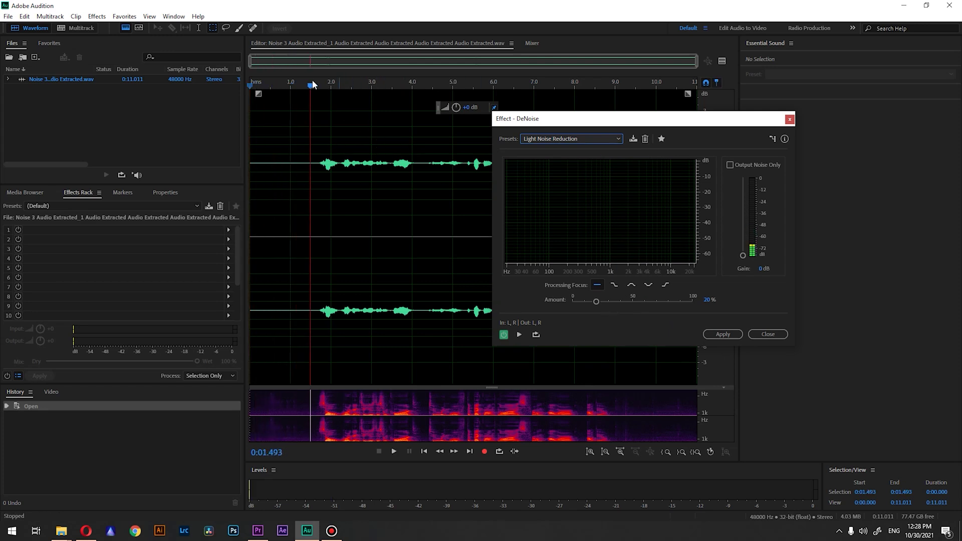
pyautogui.moveTo(312, 84); pyautogui.dragTo(219, 83)
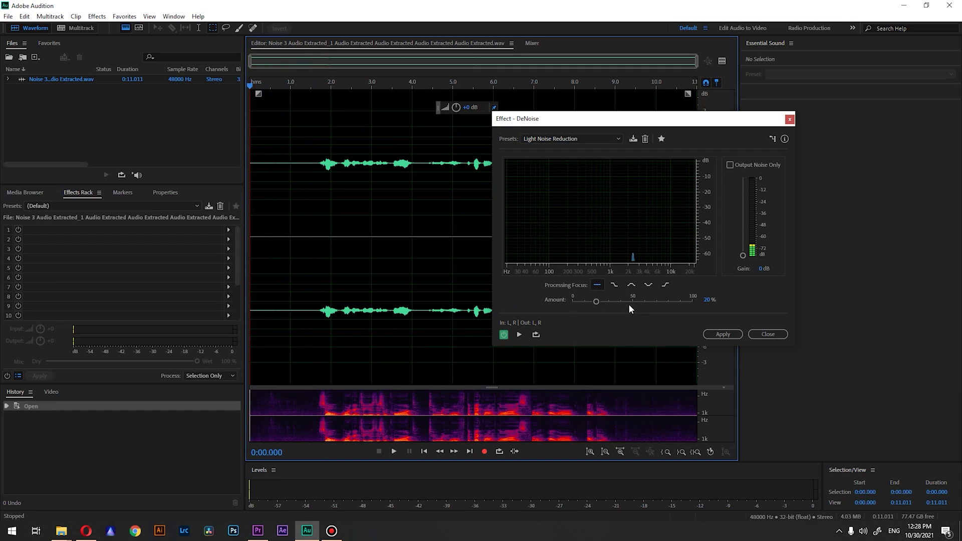
pyautogui.moveTo(596, 302); pyautogui.dragTo(633, 301)
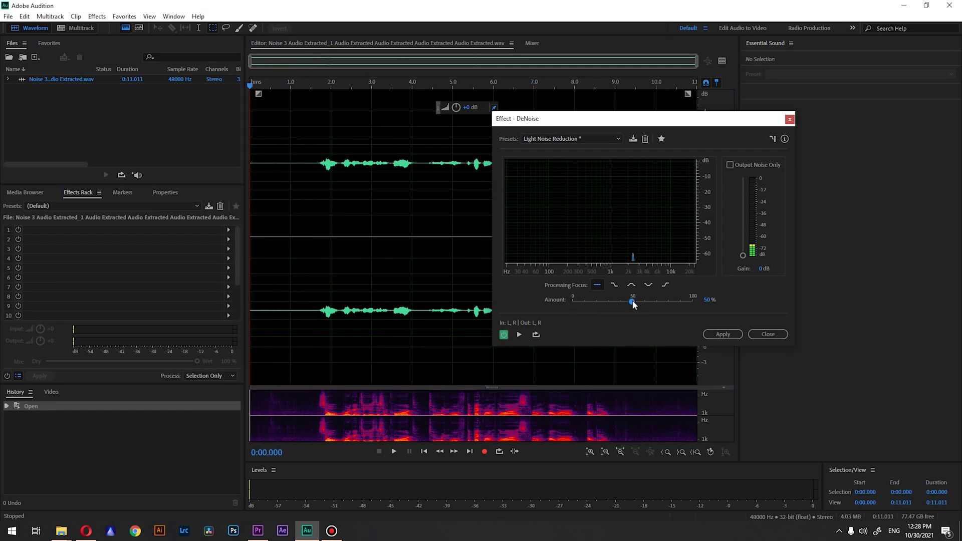
pyautogui.press('space')
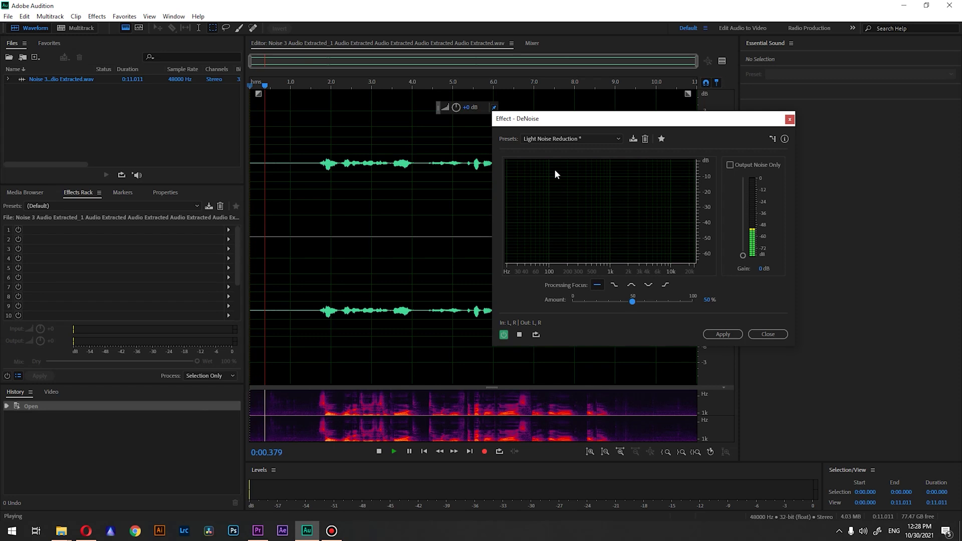
pyautogui.press('space')
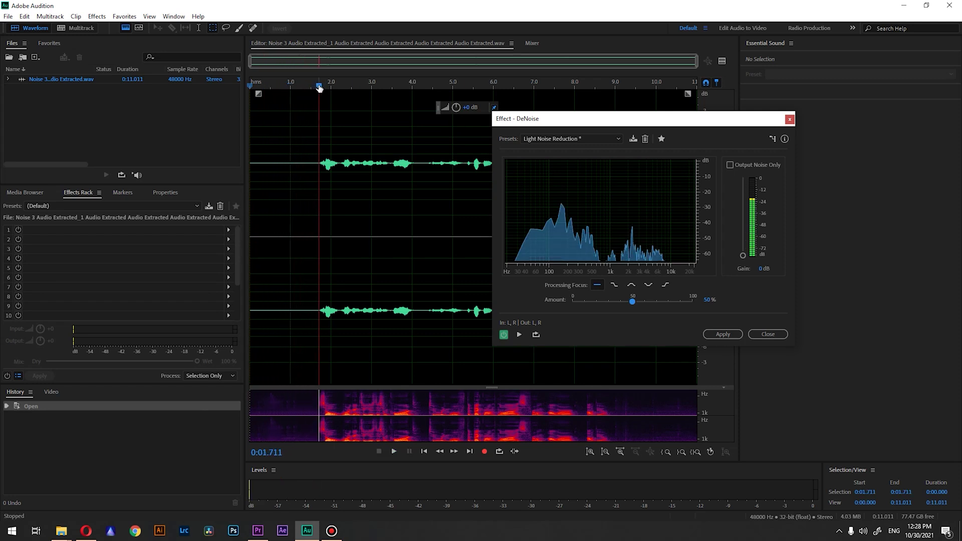
pyautogui.moveTo(319, 89); pyautogui.dragTo(250, 88)
# Raise the DeNoise amount to 57% and then 70%, previewing each from the start.
pyautogui.moveTo(633, 301); pyautogui.dragTo(643, 302)
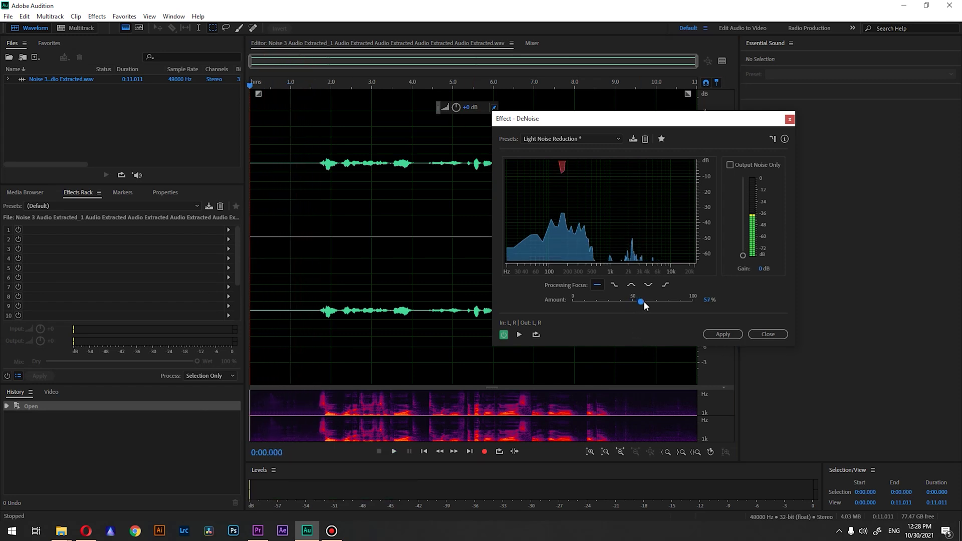
pyautogui.press('space')
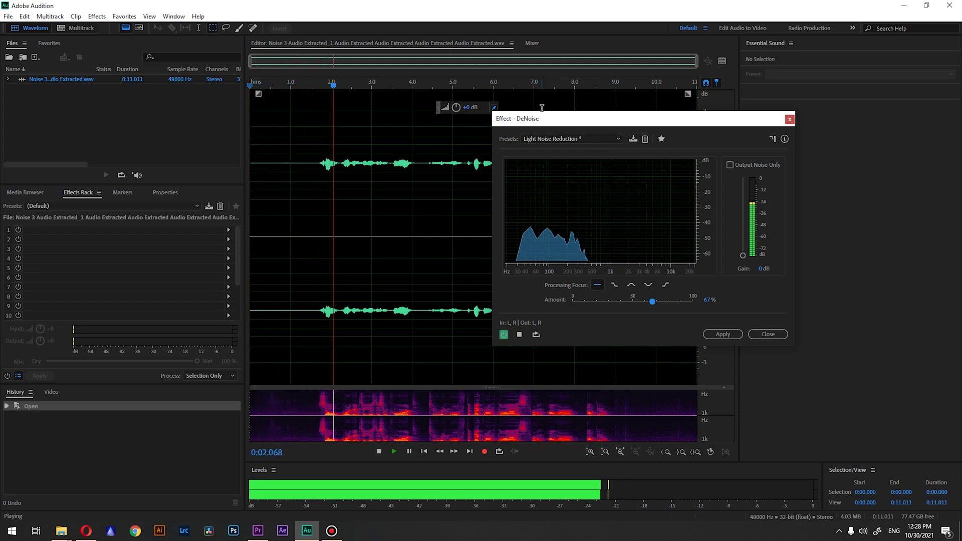
pyautogui.press('space')
pyautogui.press('Home')
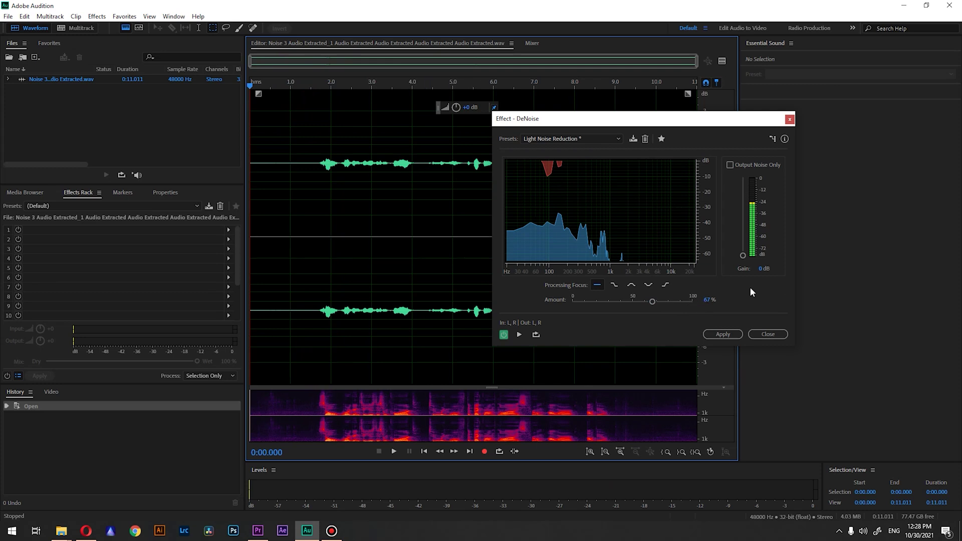
pyautogui.moveTo(654, 300); pyautogui.dragTo(657, 300)
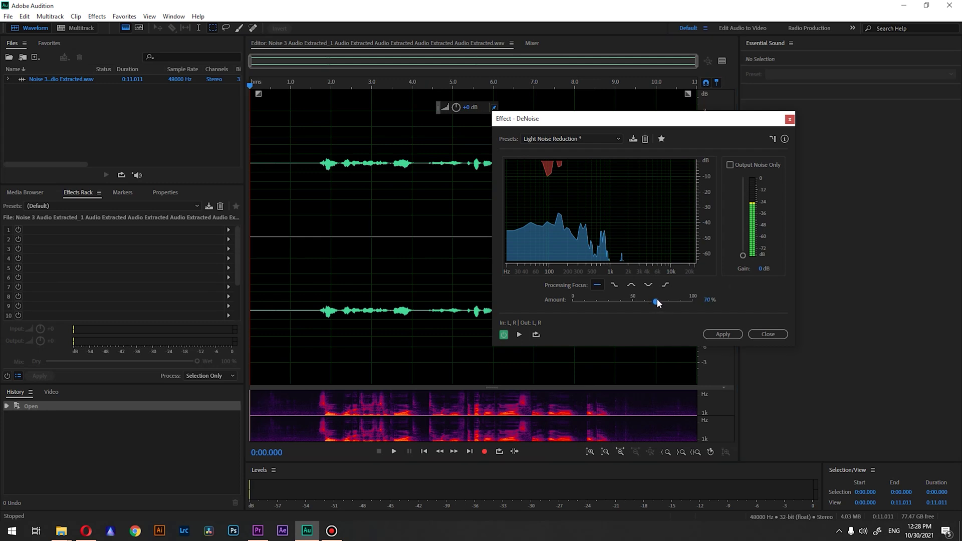
pyautogui.press('space')
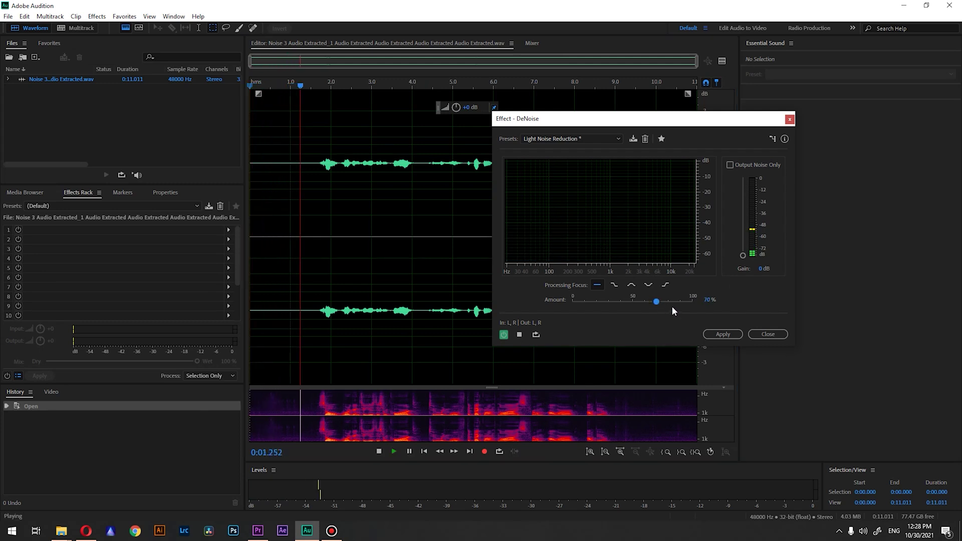
pyautogui.press('space')
# Compare the original and denoised audio by toggling DeNoise bypass during playback.
pyautogui.click(345, 89)
pyautogui.press('Home')
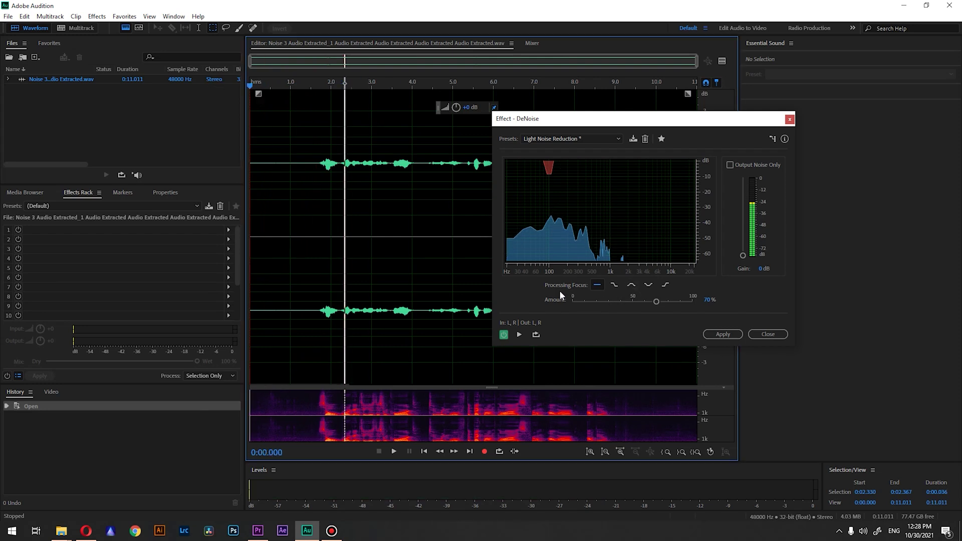
pyautogui.click(504, 335)
pyautogui.press('space')
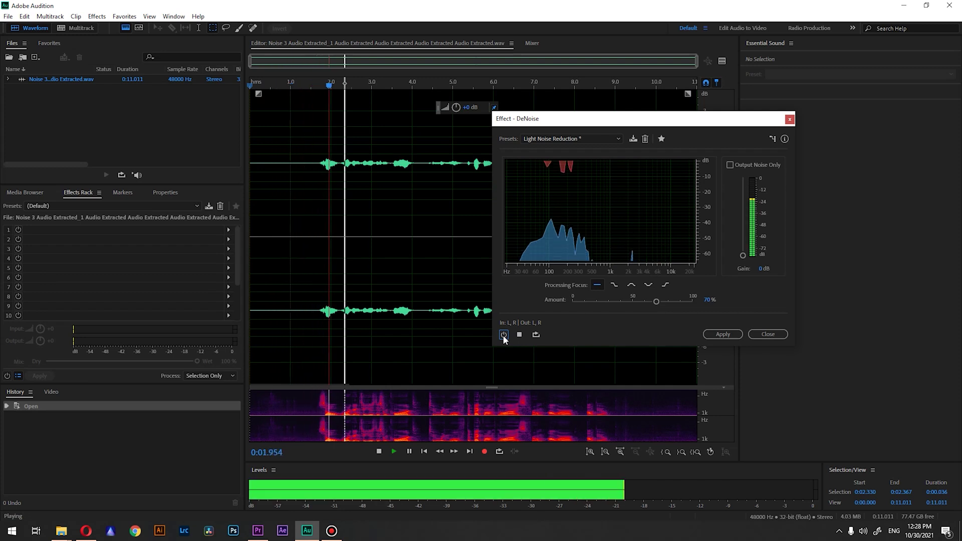
pyautogui.press('space')
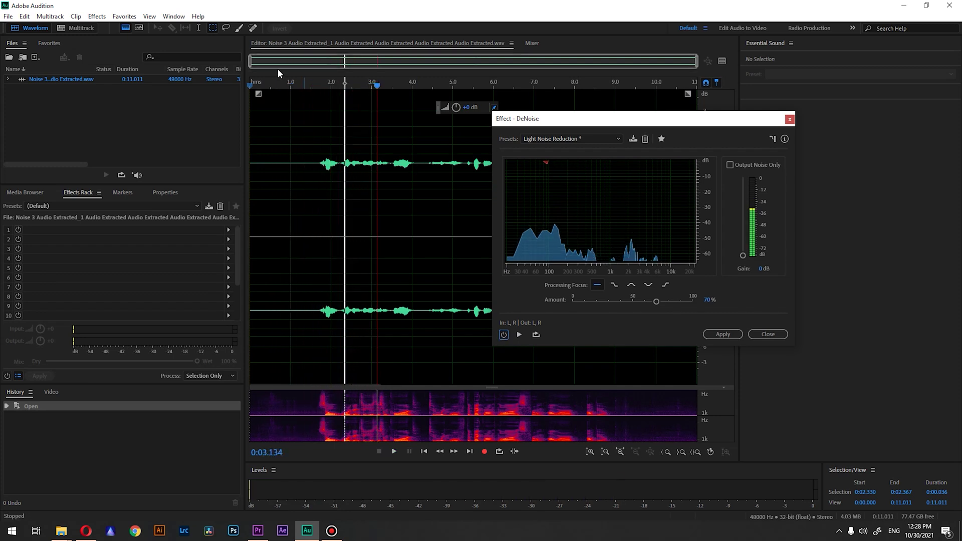
pyautogui.click(272, 71)
pyautogui.press('space')
pyautogui.click(503, 335)
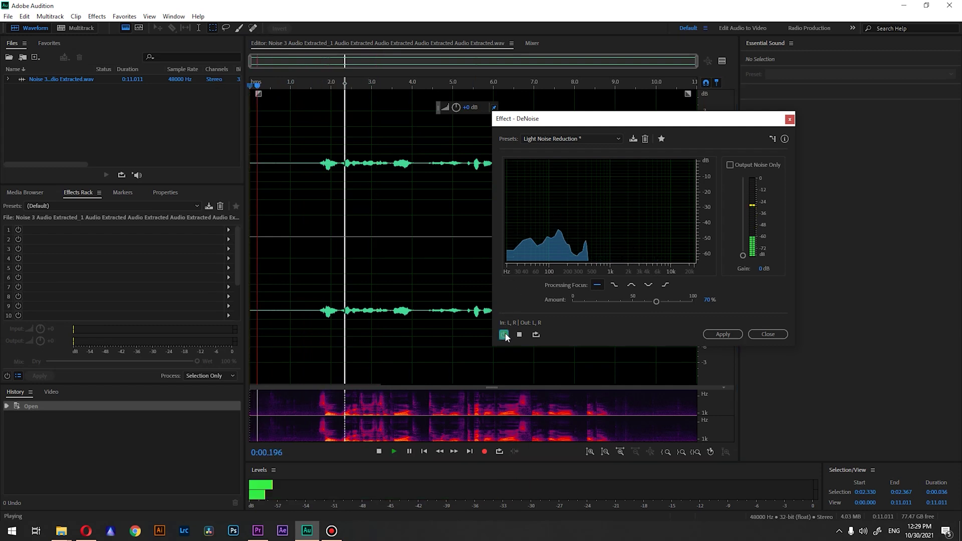
pyautogui.click(505, 334)
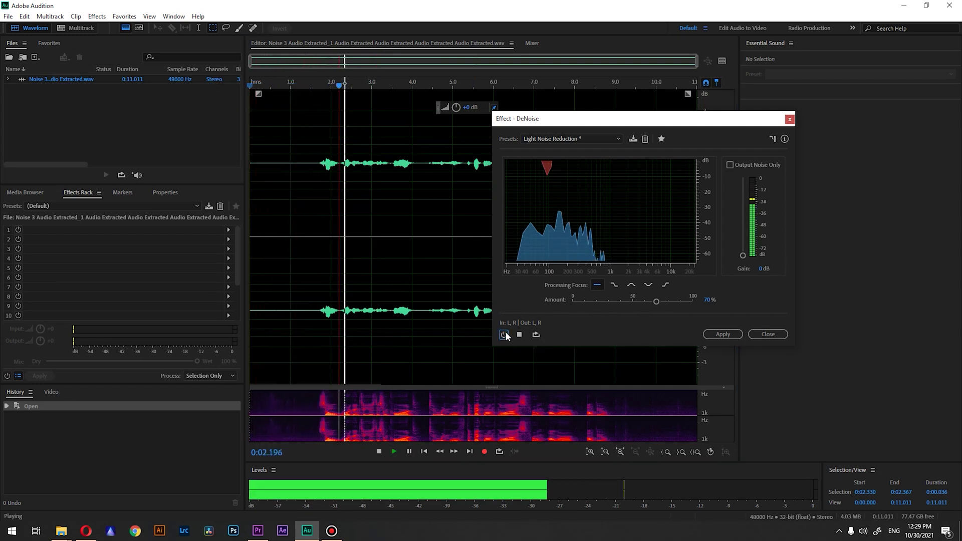
pyautogui.click(505, 334)
pyautogui.press('space')
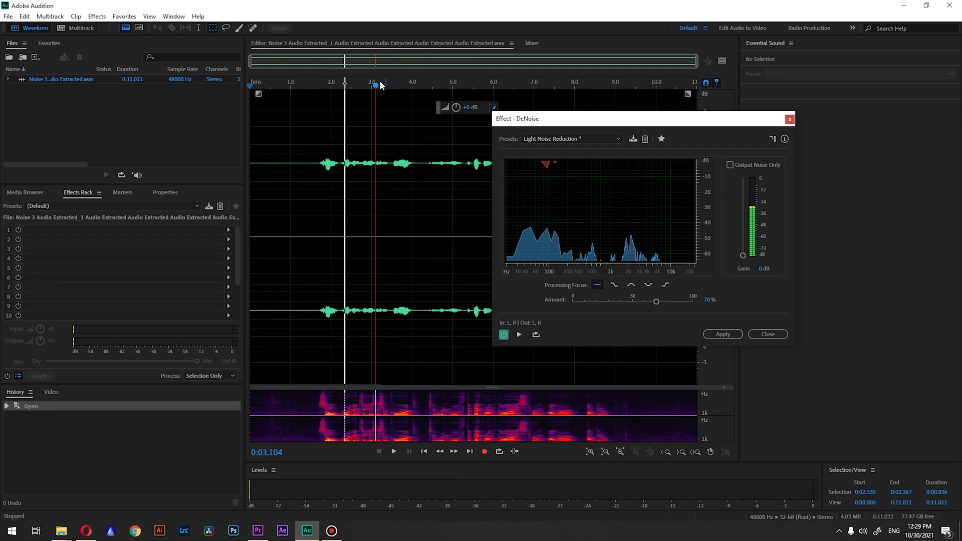
# Clear the time selection and compare bypassed versus denoised playback from the start again.
pyautogui.click(352, 82)
pyautogui.rightClick(376, 86)
pyautogui.click(407, 125)
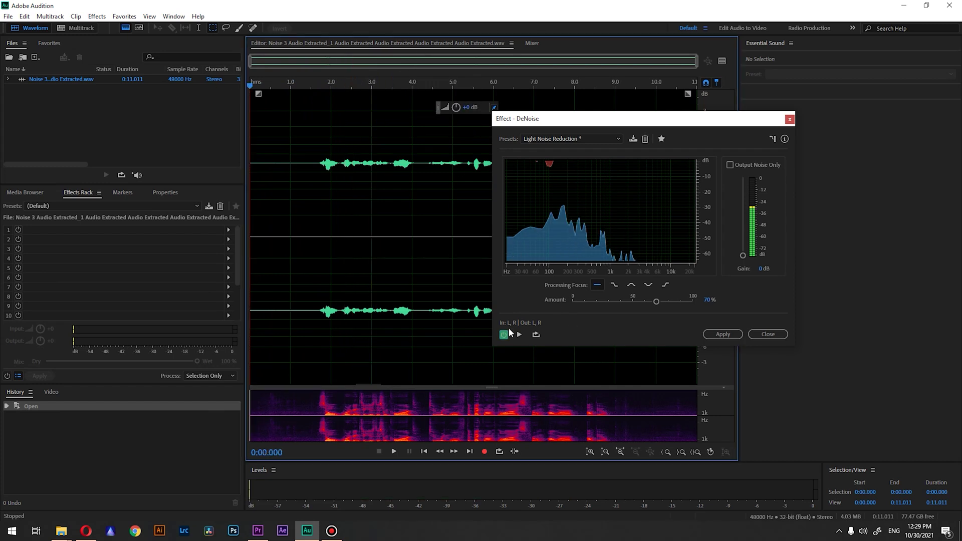
pyautogui.press('space')
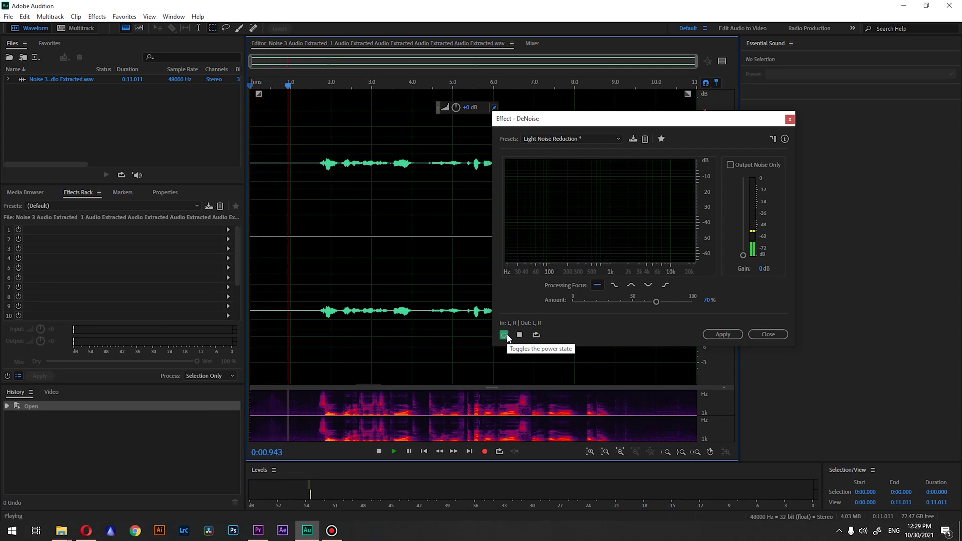
pyautogui.click(503, 334)
pyautogui.press('space')
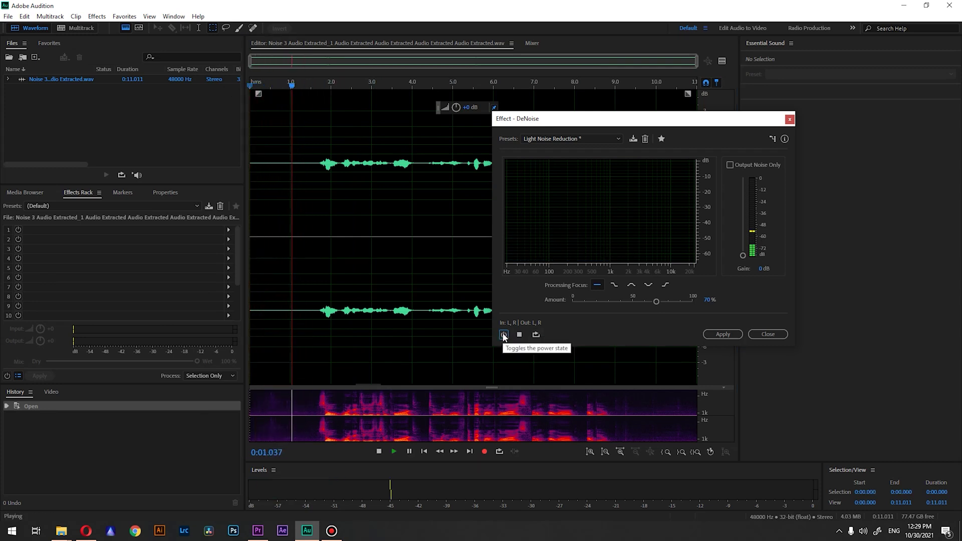
pyautogui.press('space')
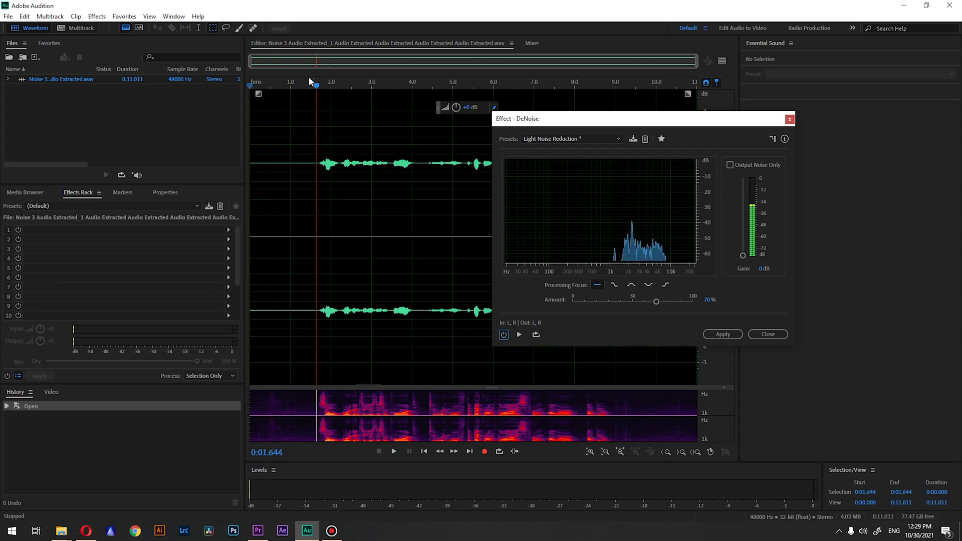
pyautogui.moveTo(318, 86); pyautogui.dragTo(250, 86)
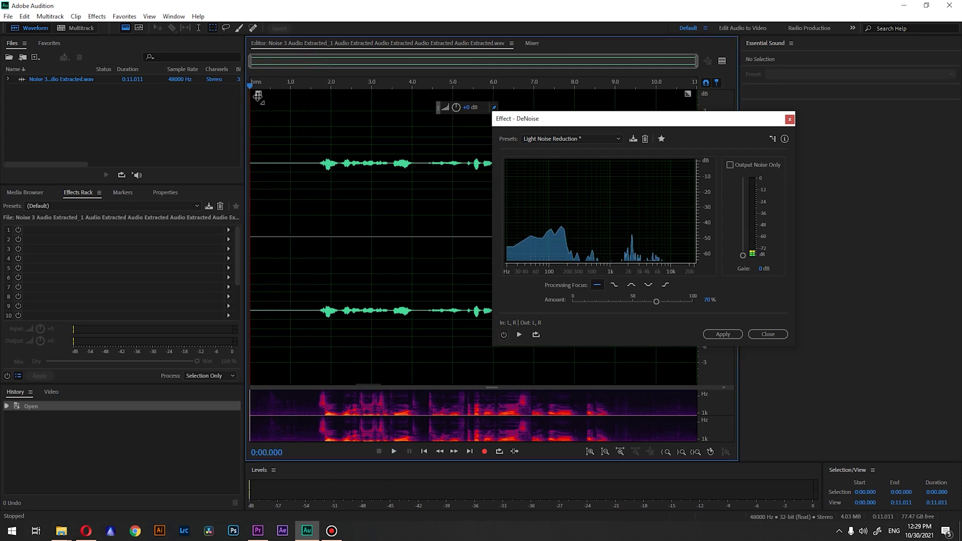
# Preview DeNoise on and off once more from the beginning, then adjust the reduction amount.
pyautogui.click(504, 335)
pyautogui.press('space')
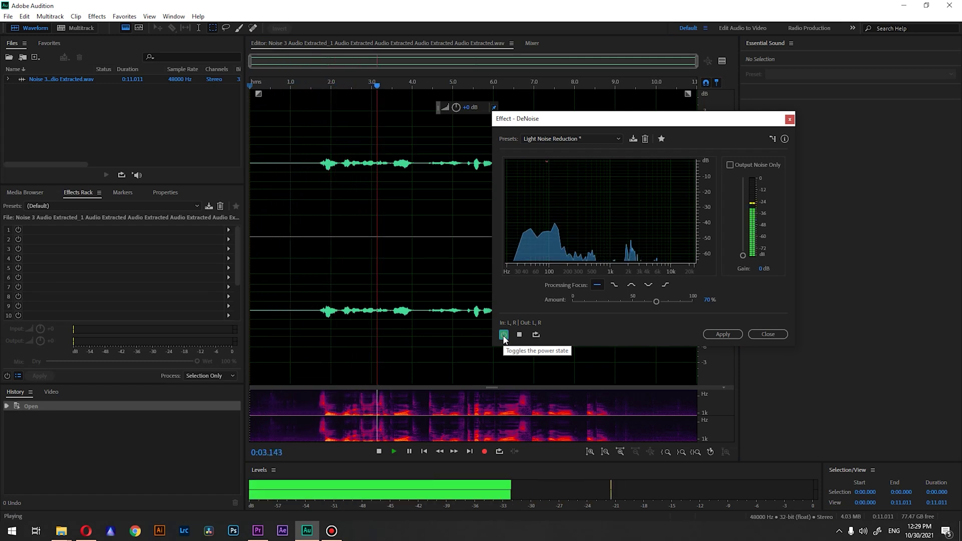
pyautogui.click(503, 335)
pyautogui.moveTo(393, 86); pyautogui.dragTo(213, 84)
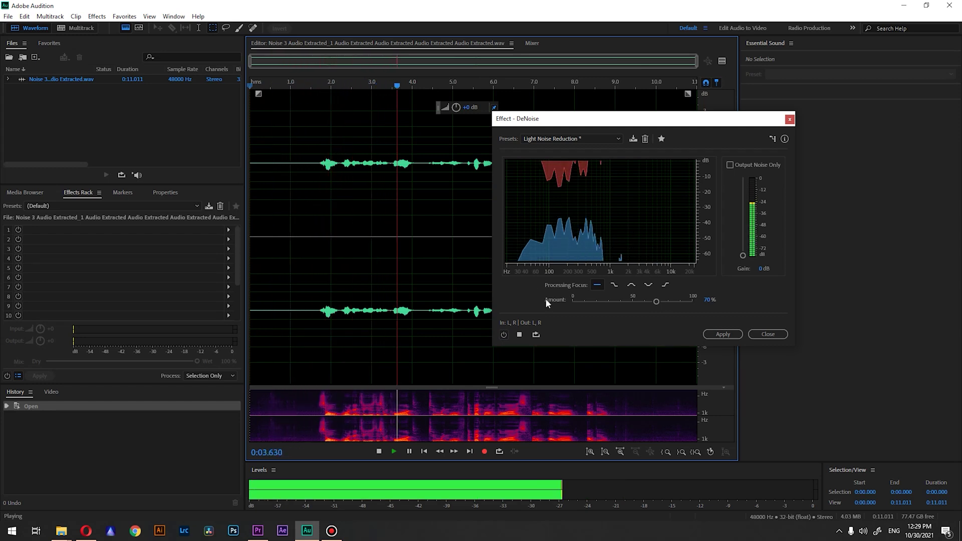
pyautogui.press('space')
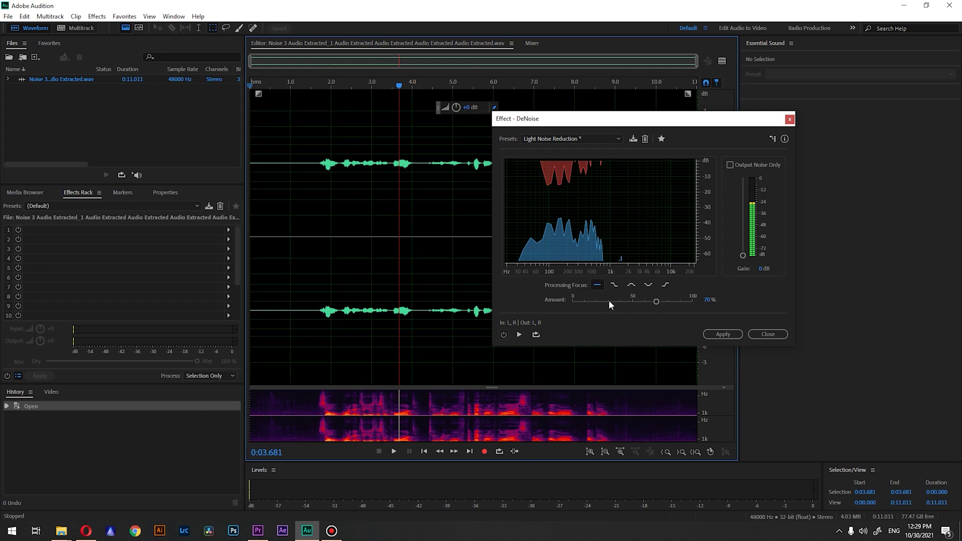
pyautogui.moveTo(657, 300)
pyautogui.mouseDown()
pyautogui.moveTo(641, 302)
pyautogui.moveTo(655, 302)
pyautogui.mouseUp()
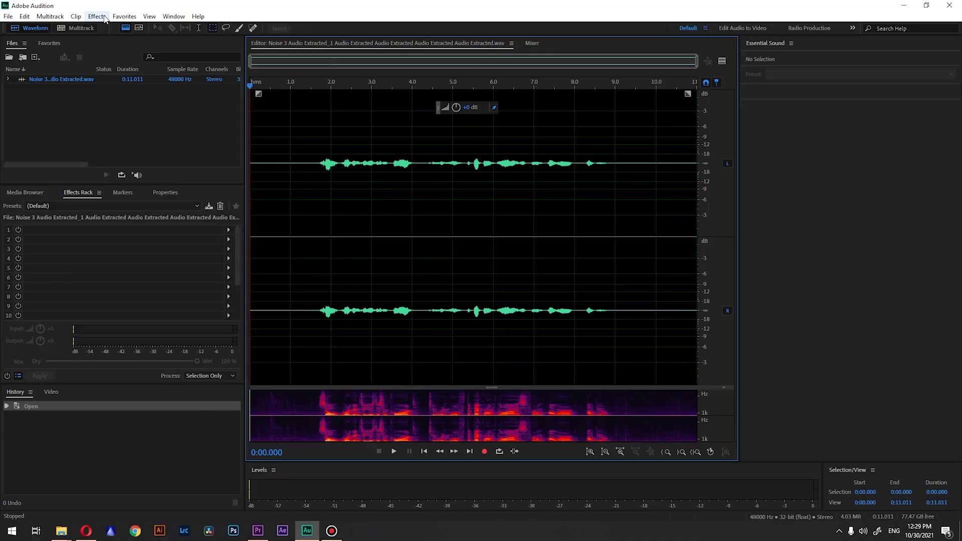
# Open Noise Reduction (process), move its window aside, and select the waveform's first ~1.65 seconds.
pyautogui.click(104, 18)
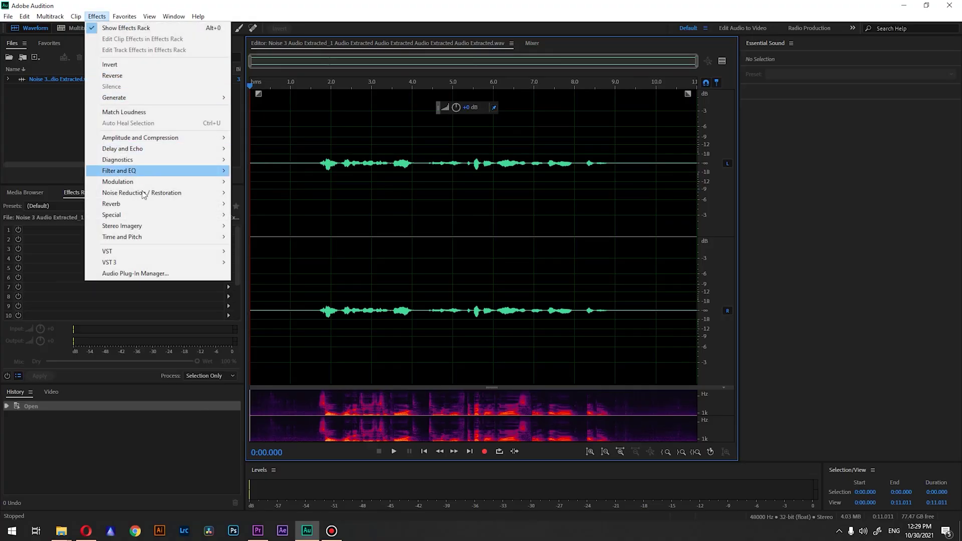
pyautogui.moveTo(161, 196)
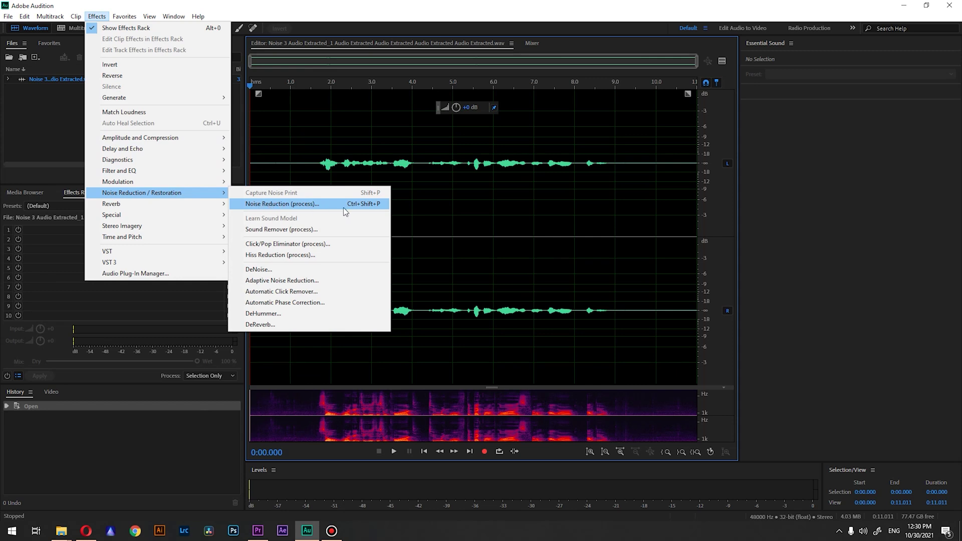
pyautogui.click(377, 206)
pyautogui.moveTo(638, 126); pyautogui.dragTo(643, 101)
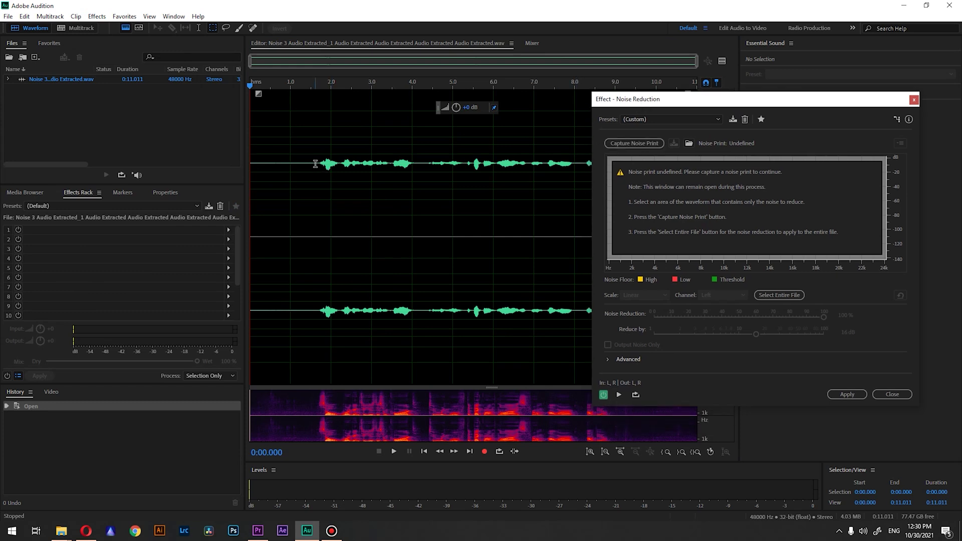
pyautogui.moveTo(317, 163); pyautogui.dragTo(248, 163)
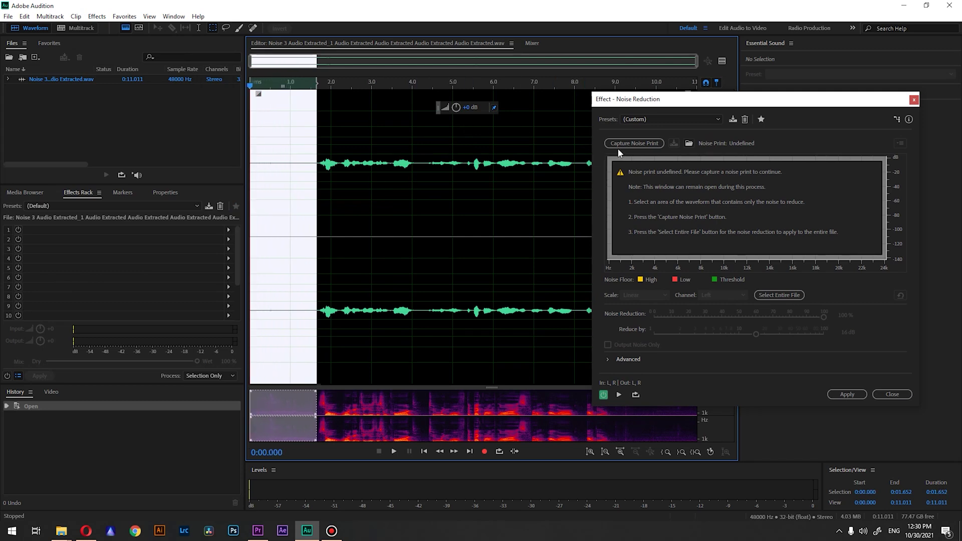
# Capture the noise print from the opening, select the whole file, and apply Noise Reduction.
pyautogui.click(635, 144)
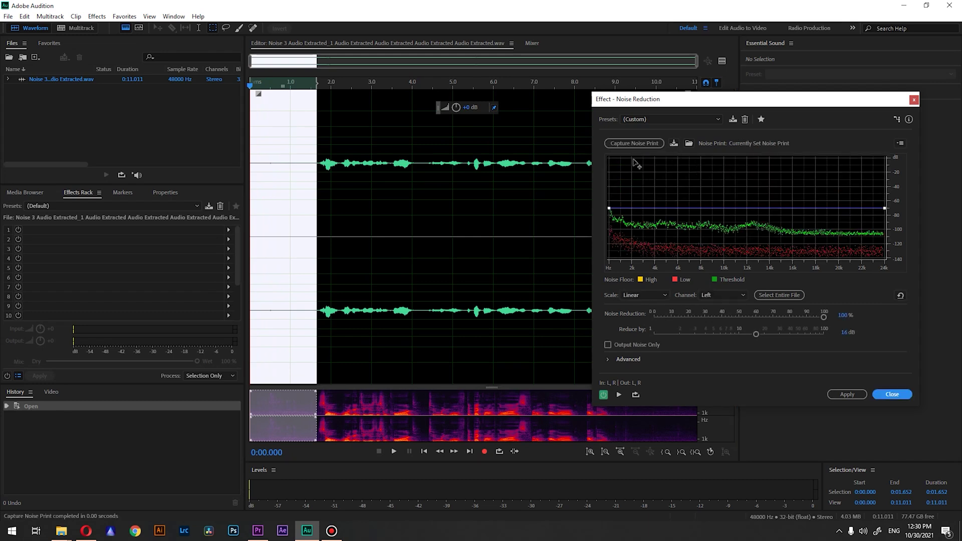
pyautogui.doubleClick(489, 247)
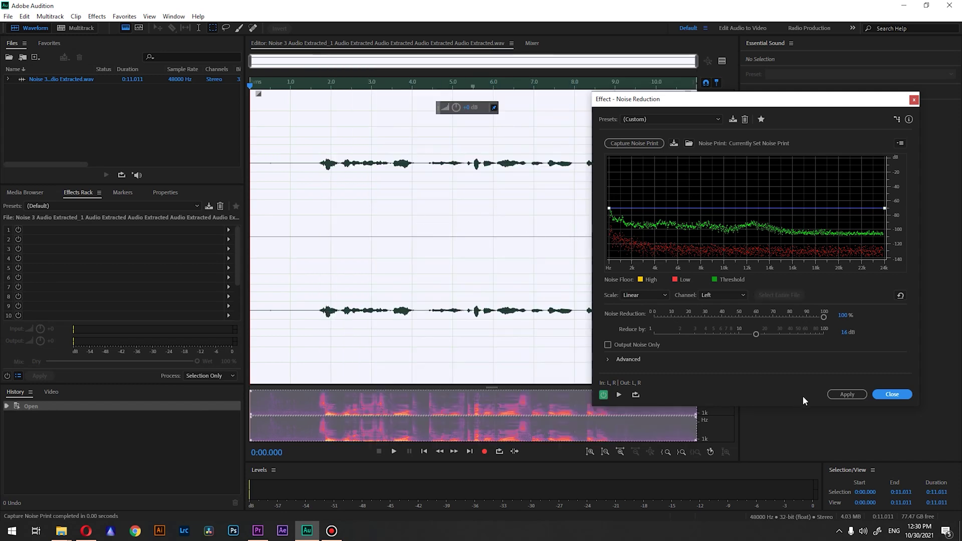
pyautogui.click(841, 397)
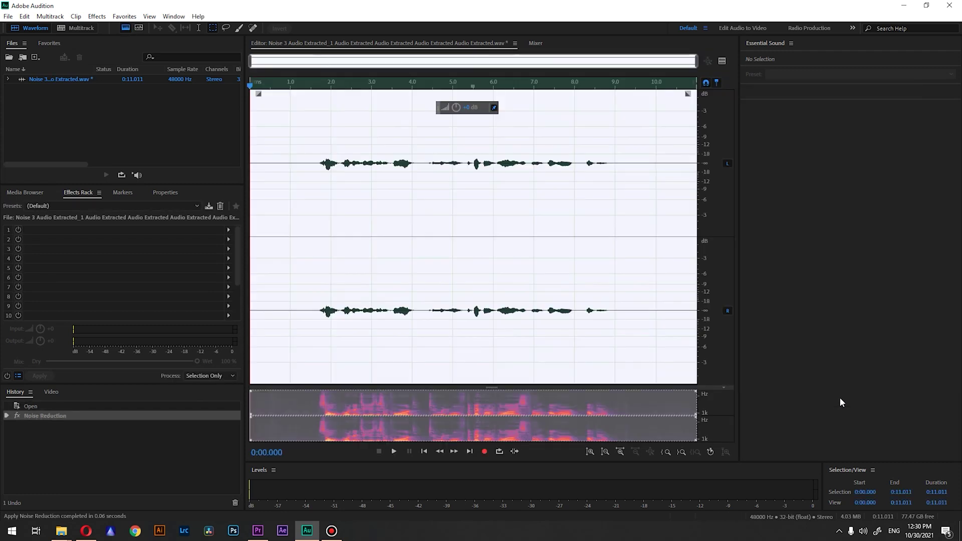
pyautogui.press('space')
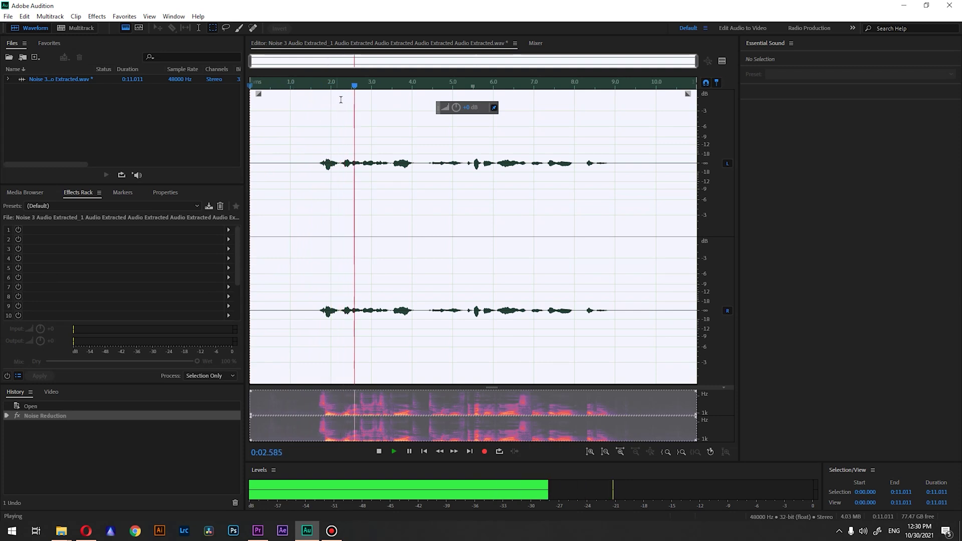
pyautogui.press('space')
pyautogui.click(255, 261)
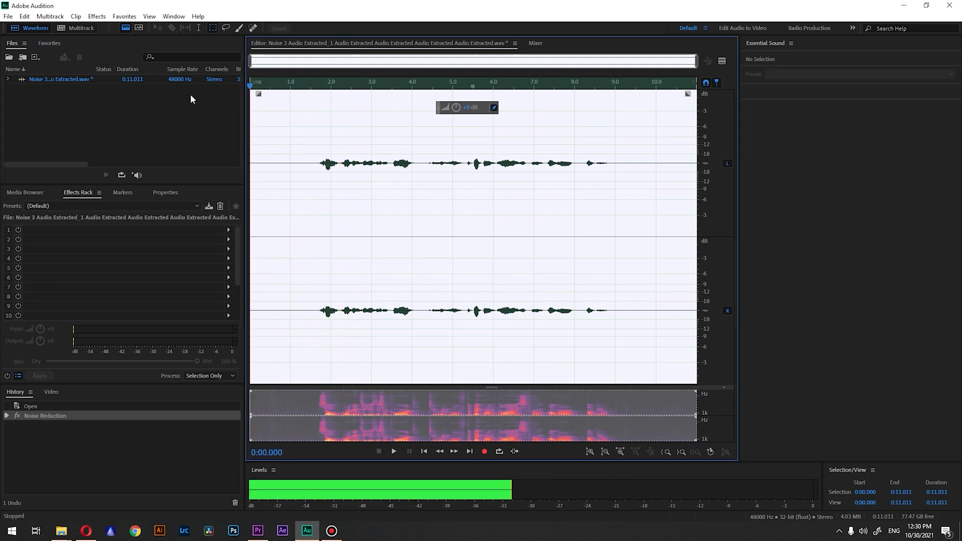
pyautogui.click(35, 406)
pyautogui.press('space')
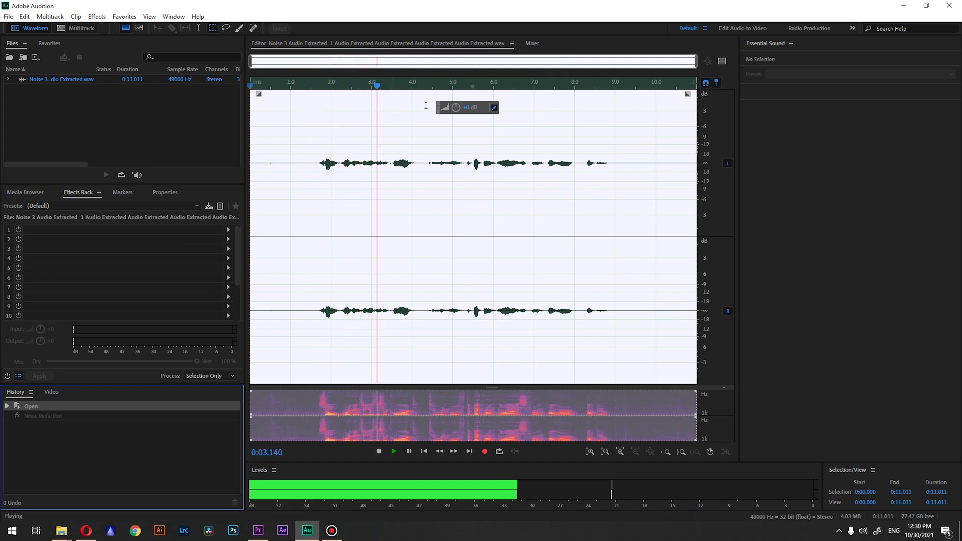
pyautogui.press('space')
pyautogui.press('Home')
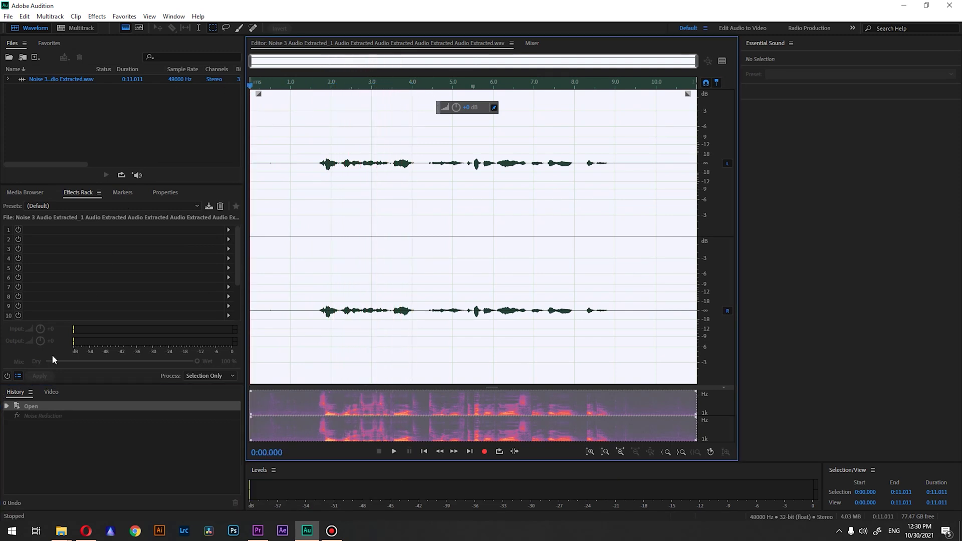
pyautogui.click(28, 414)
pyautogui.press('space')
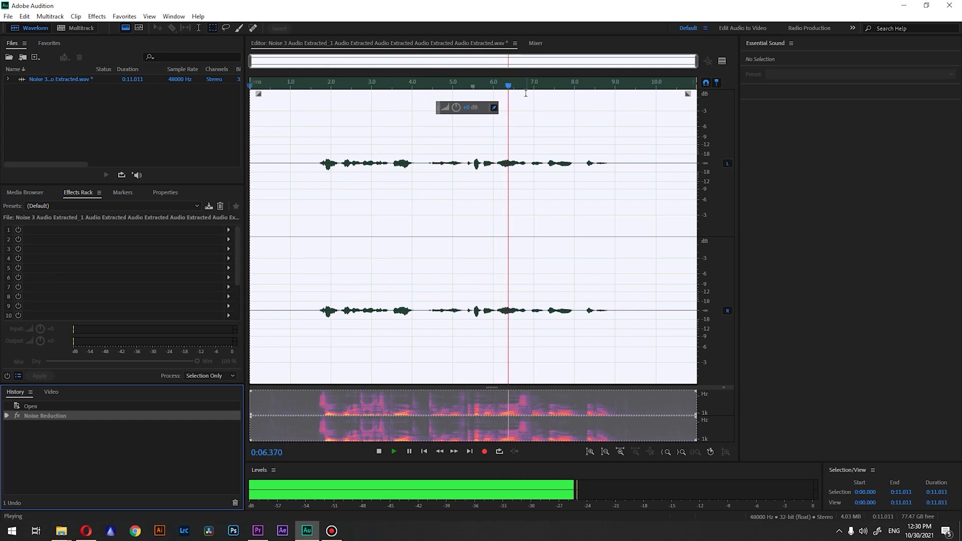
pyautogui.press('space')
pyautogui.click(37, 407)
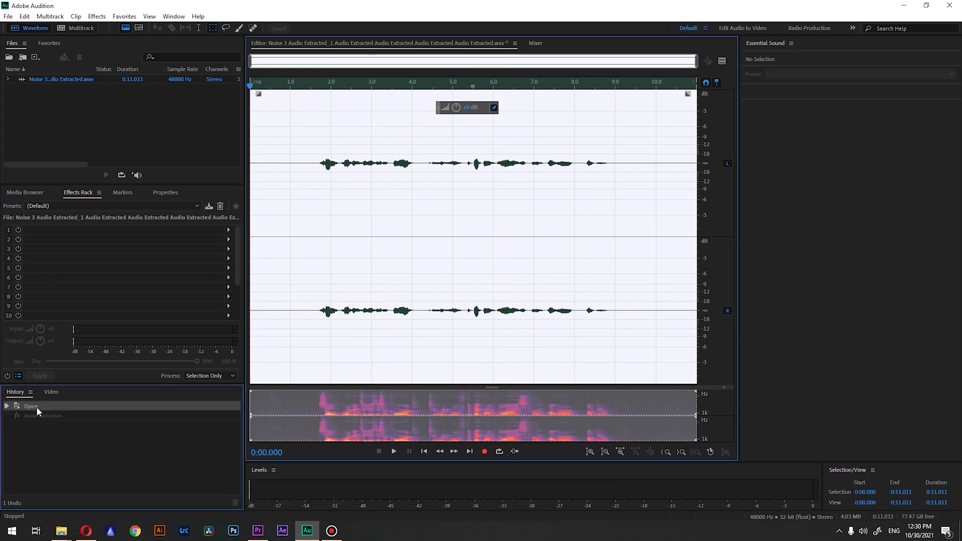
pyautogui.press('space')
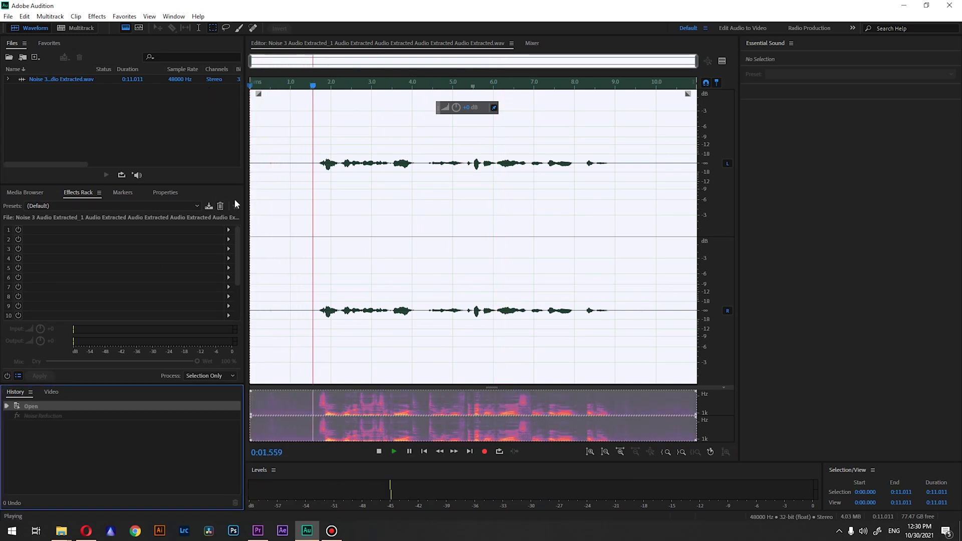
pyautogui.click(55, 415)
pyautogui.click(56, 405)
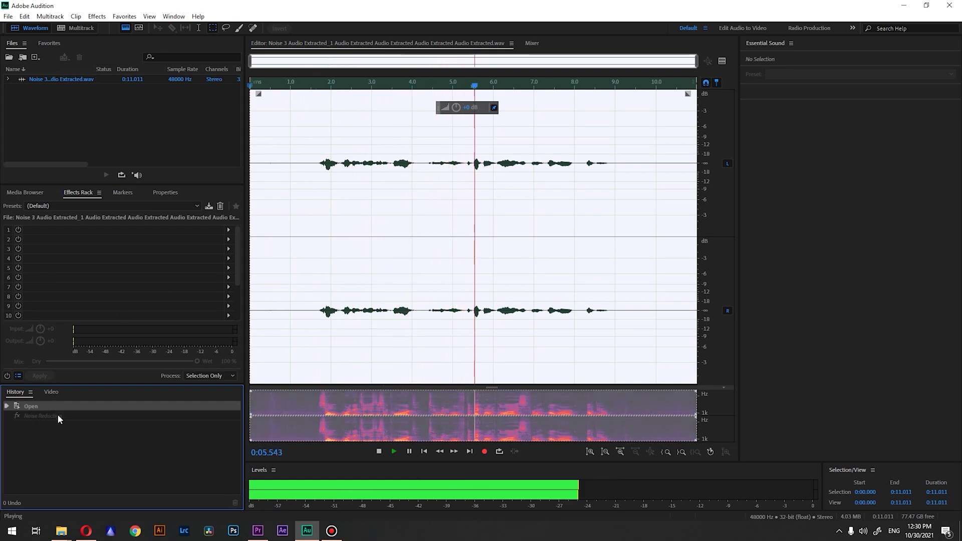
pyautogui.click(58, 414)
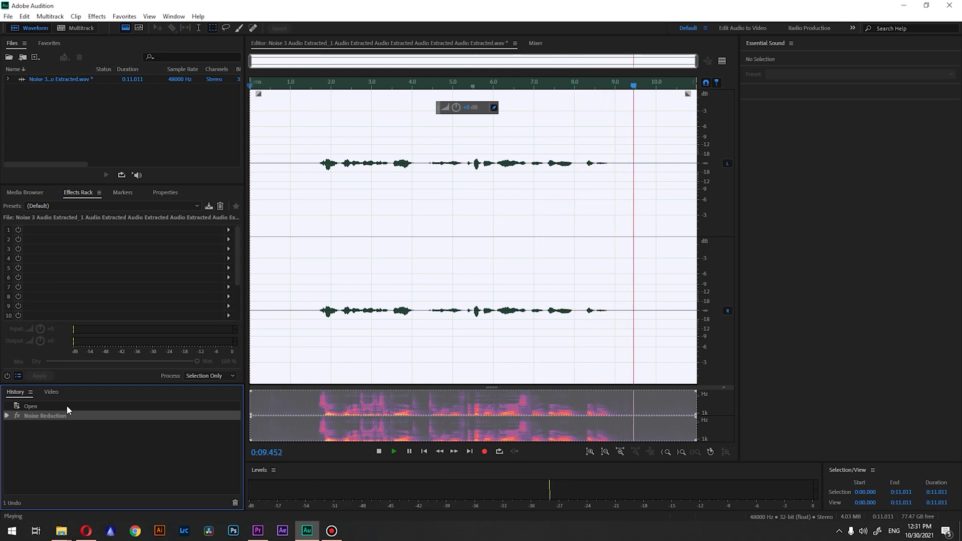
pyautogui.press('space')
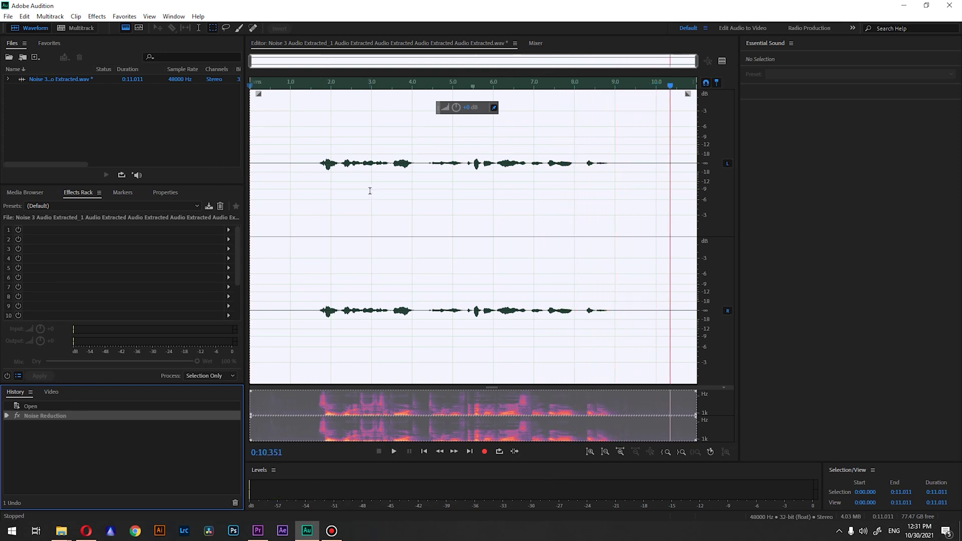
pyautogui.click(253, 88)
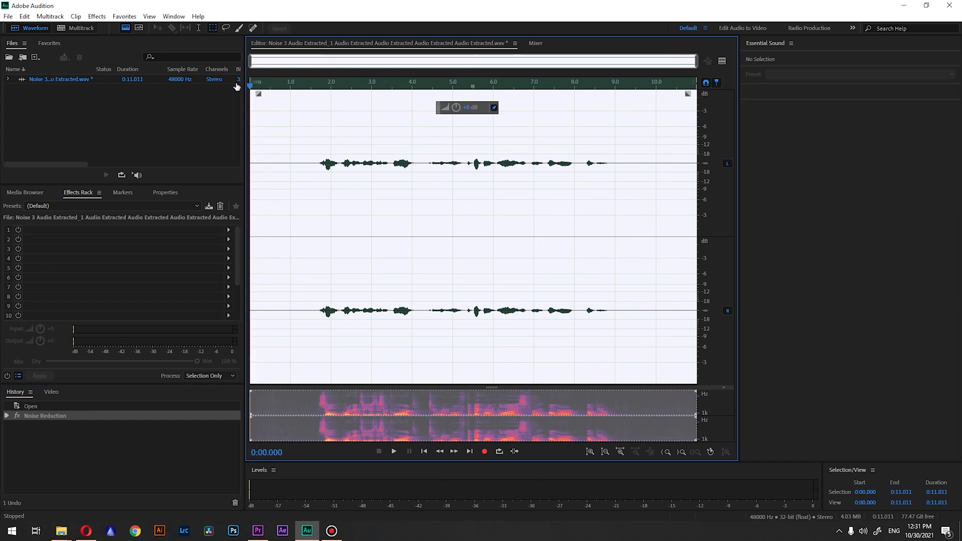
pyautogui.press('space')
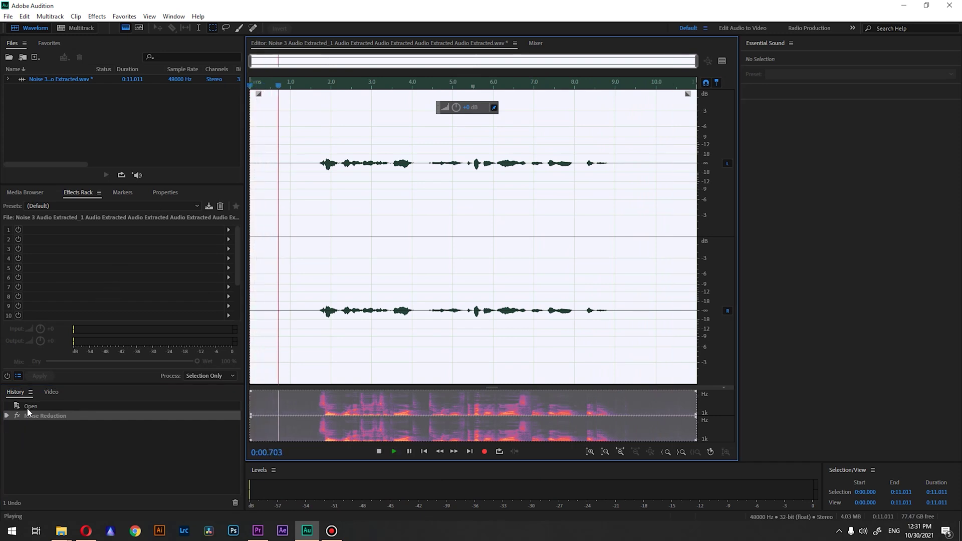
pyautogui.click(28, 408)
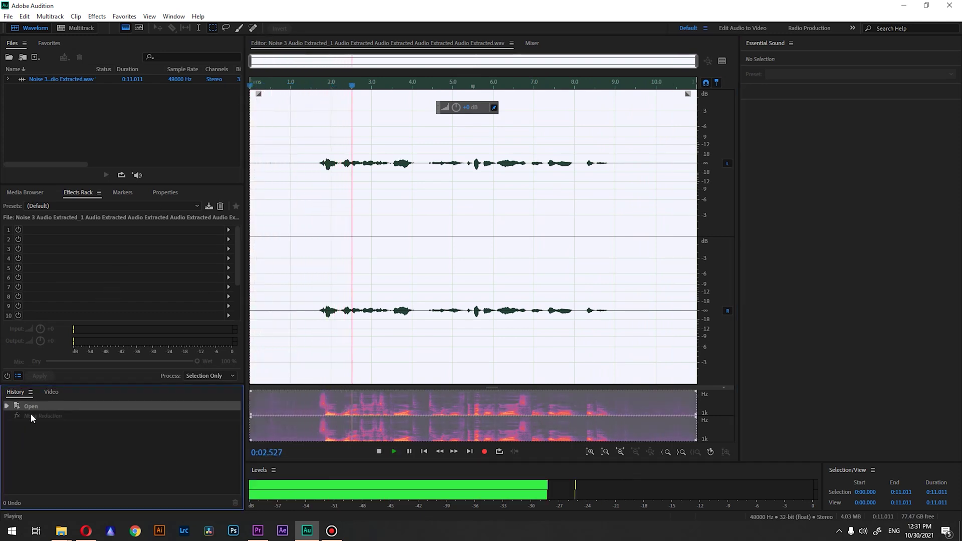
pyautogui.click(30, 414)
pyautogui.click(40, 407)
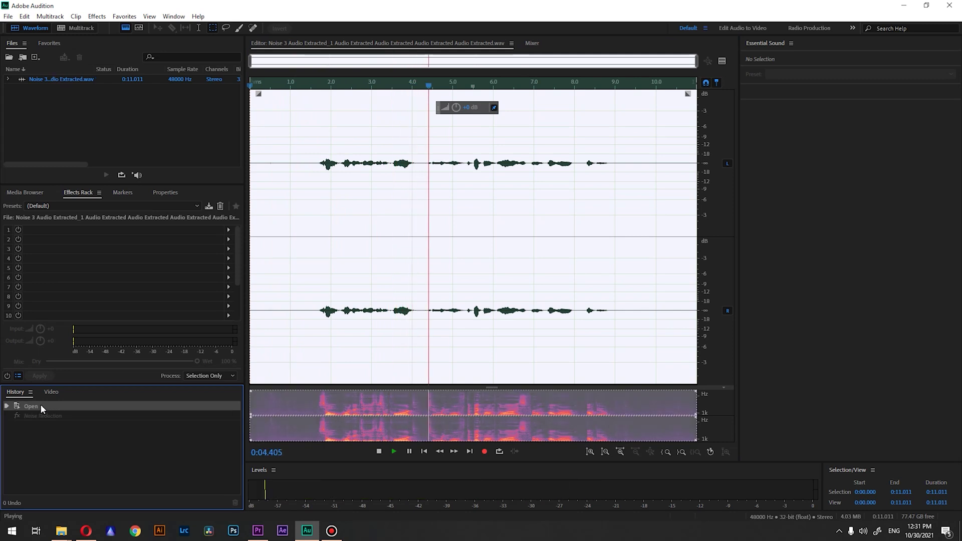
pyautogui.click(41, 414)
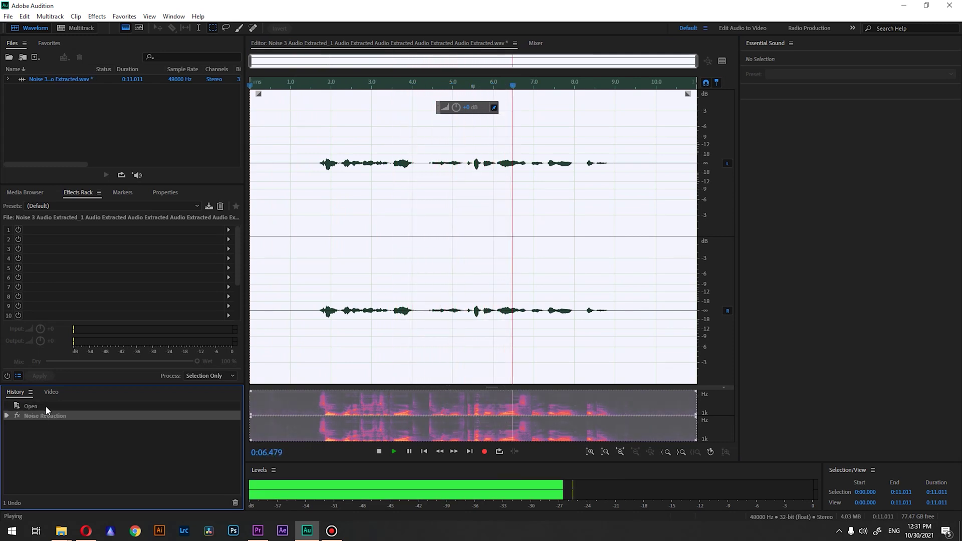
pyautogui.click(46, 407)
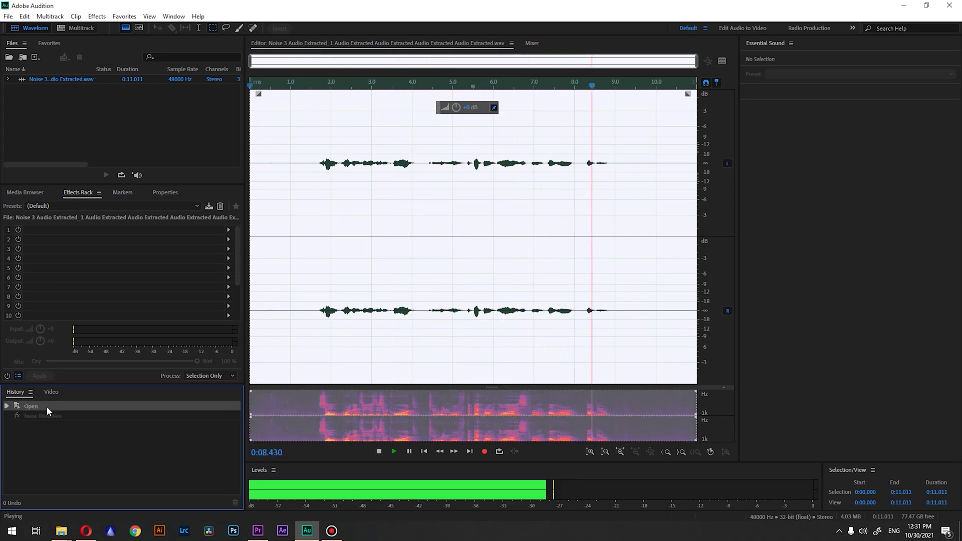
pyautogui.click(46, 416)
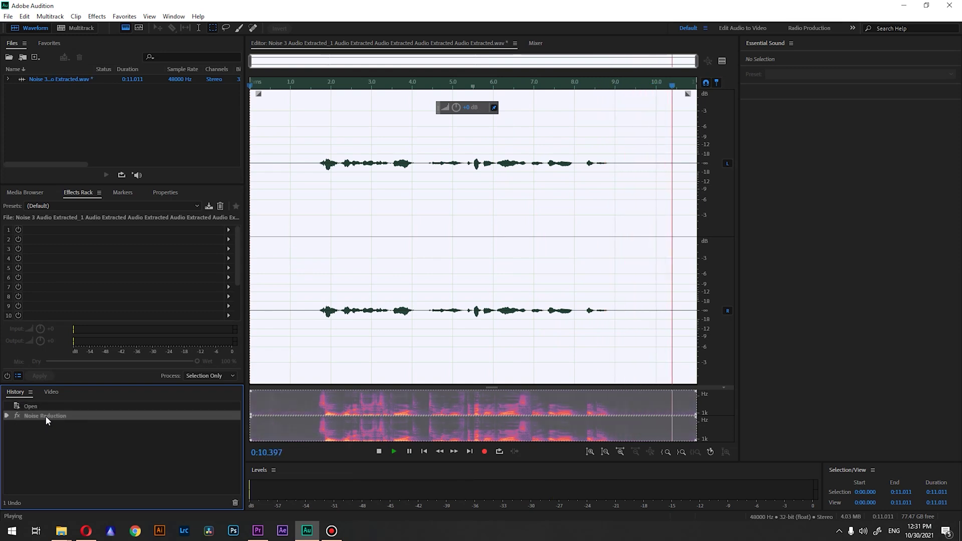